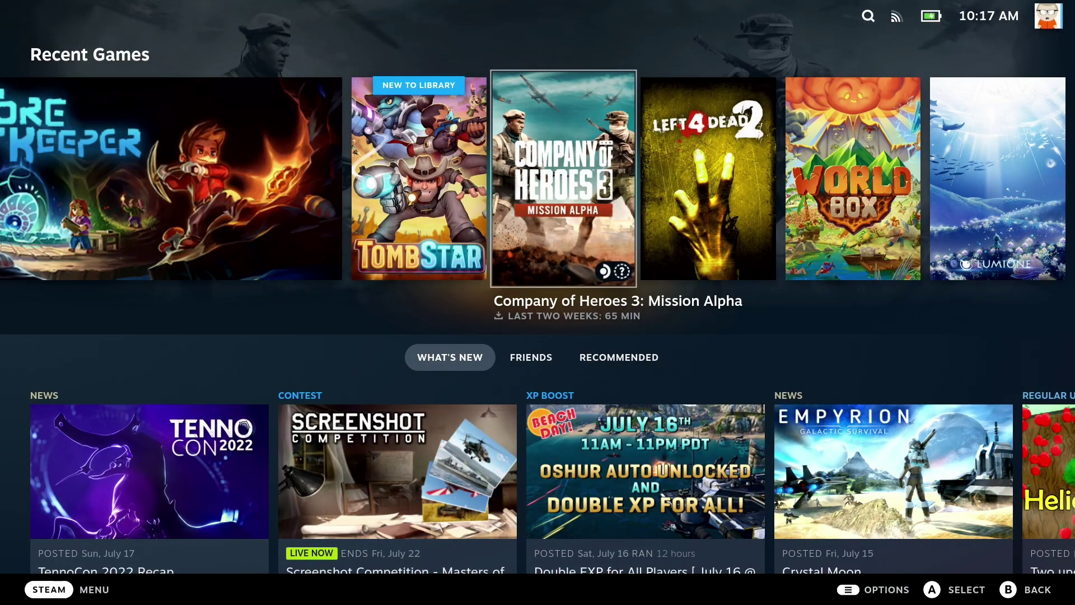
{"action": "key", "text": "Right"}
{"action": "key", "text": "Left"}
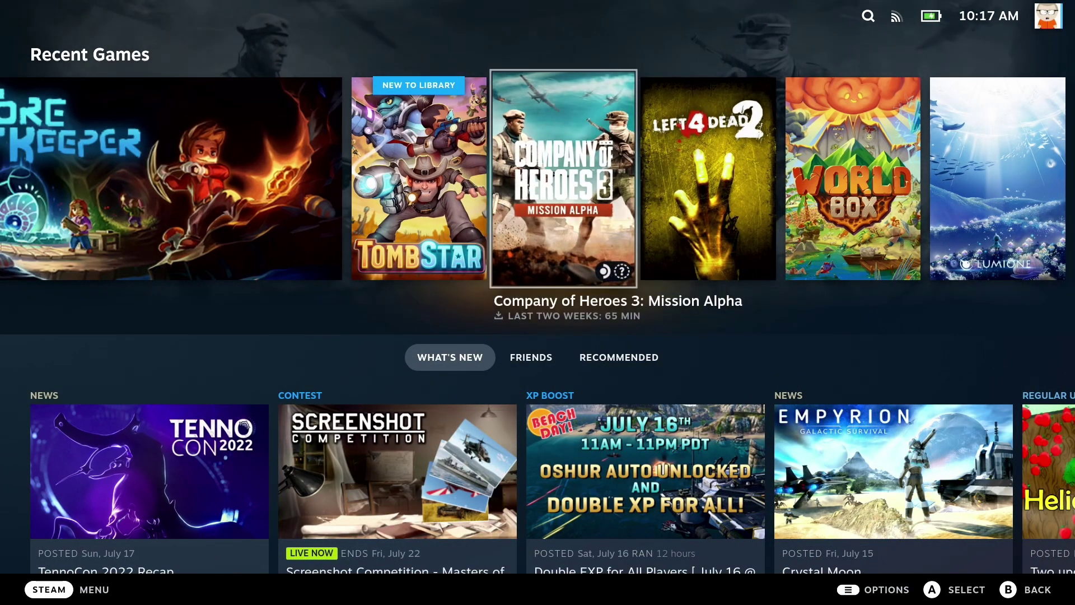
{"action": "key", "text": "Left"}
{"action": "key", "text": "Left"}
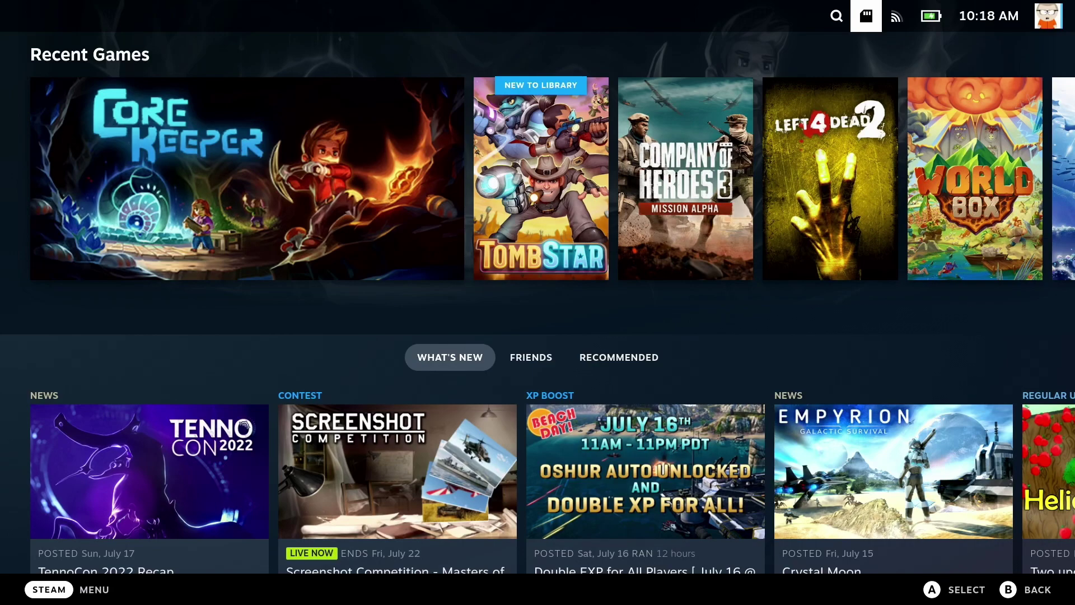
{"action": "key", "text": "Return"}
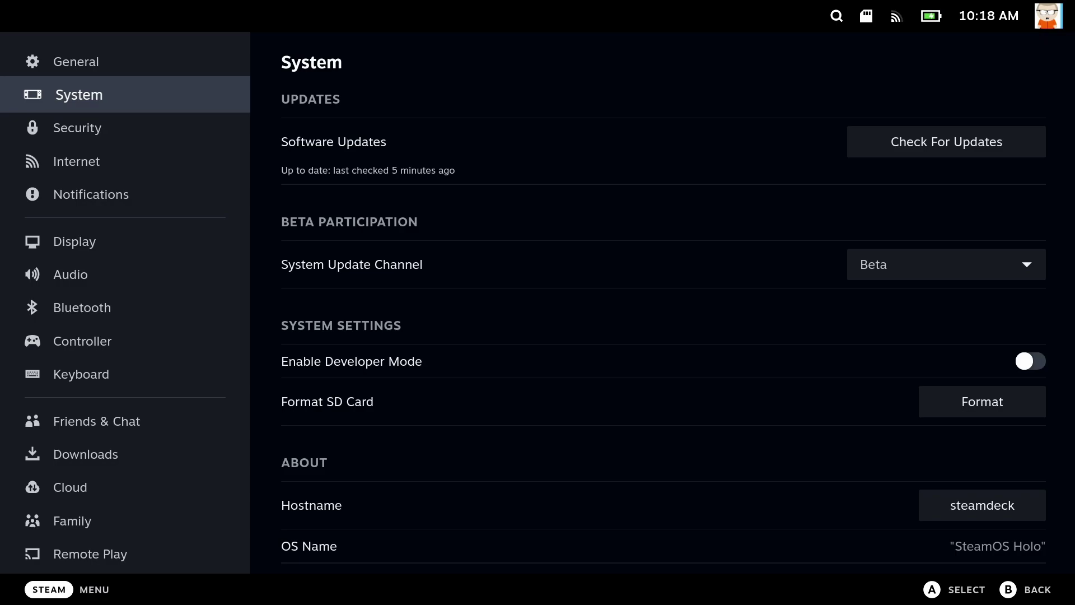
{"action": "key", "text": "Escape"}
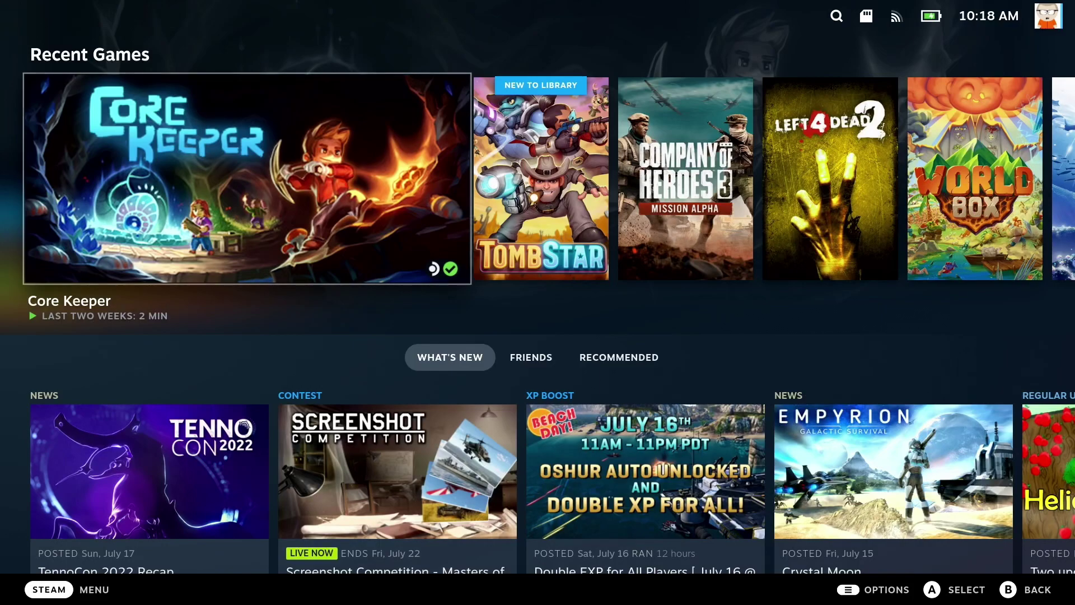
{"action": "key", "text": "ctrl+1"}
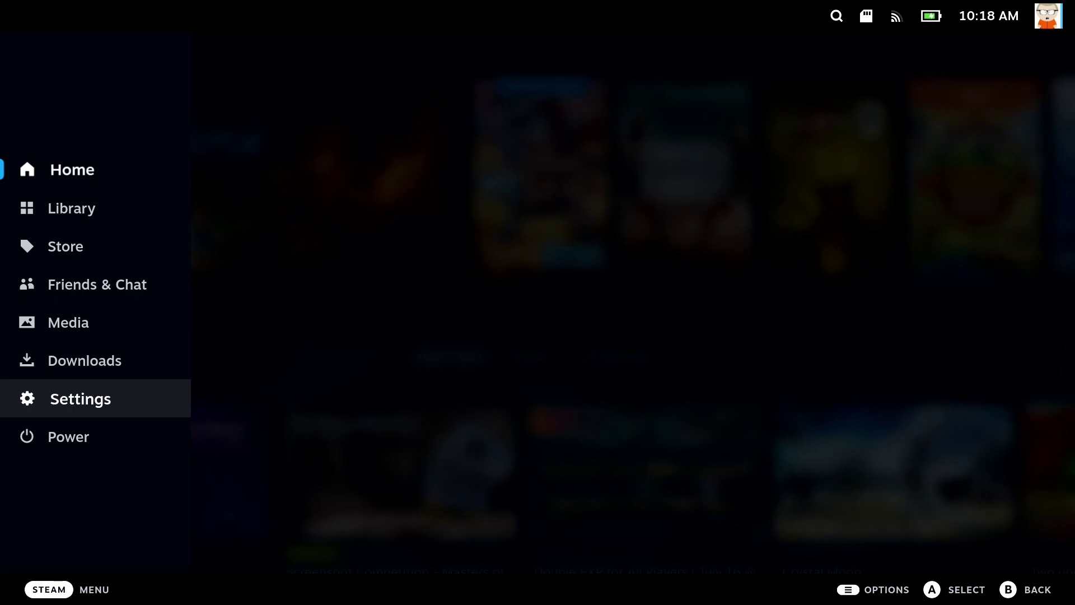
{"action": "key", "text": "Return"}
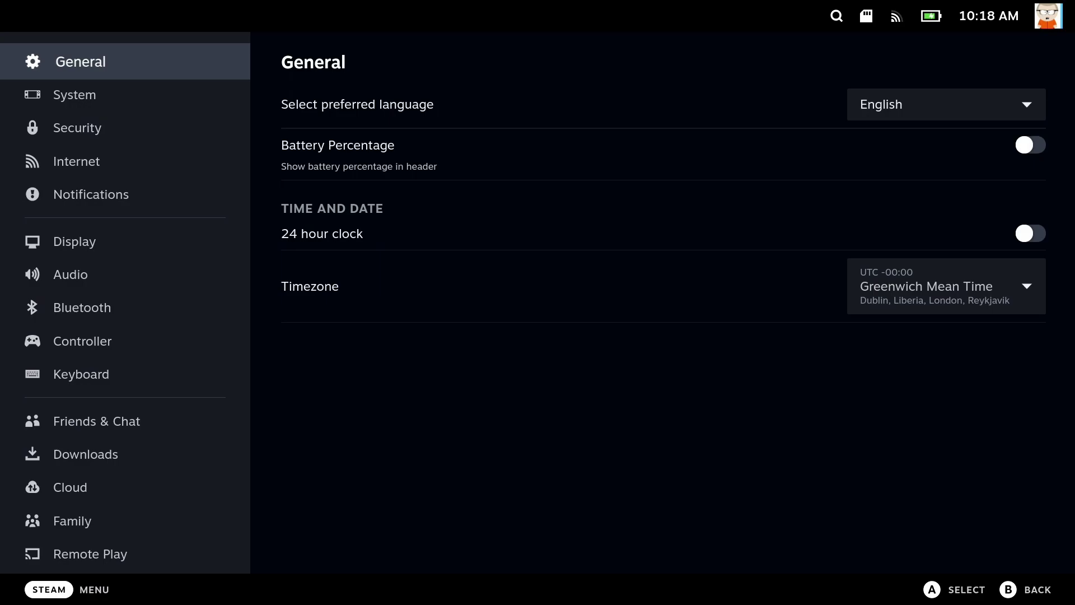
{"action": "key", "text": "Down"}
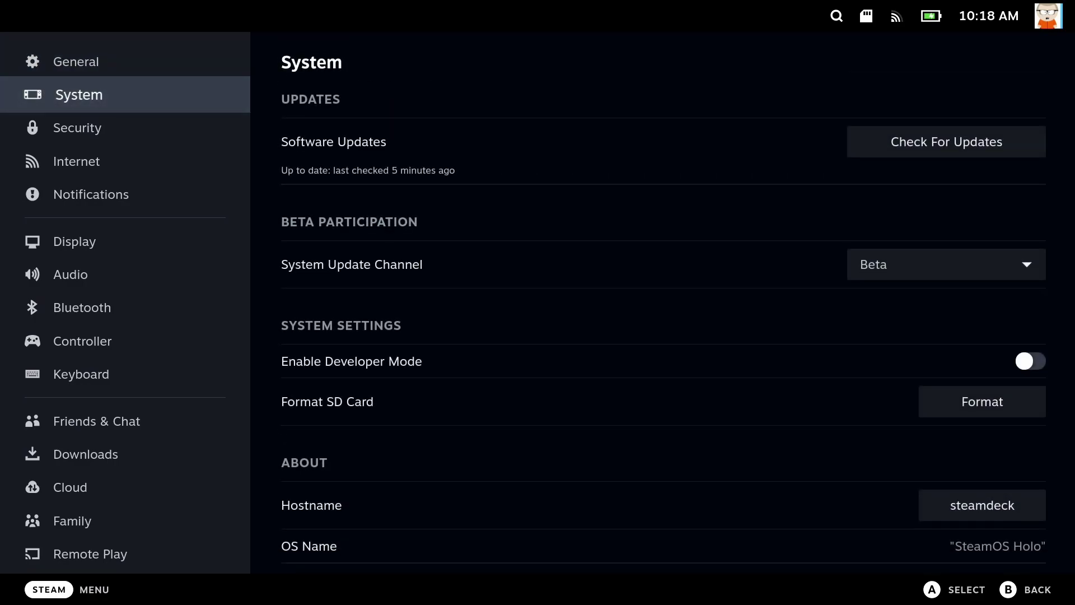
{"action": "key", "text": "Escape"}
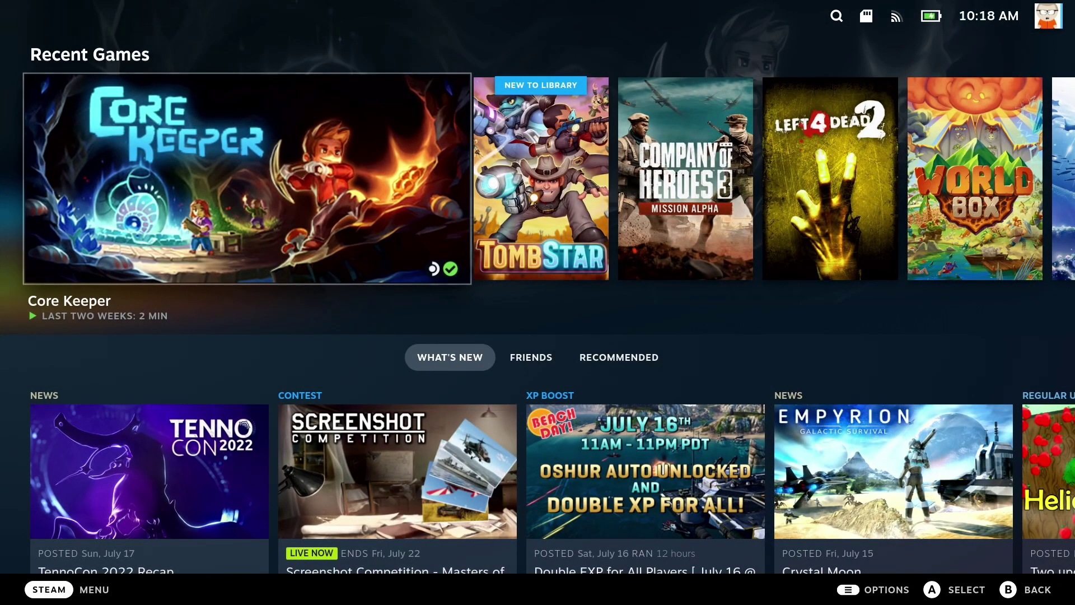
Open the System page of the Settings and go into its options
{"action": "key", "text": "ctrl+1"}
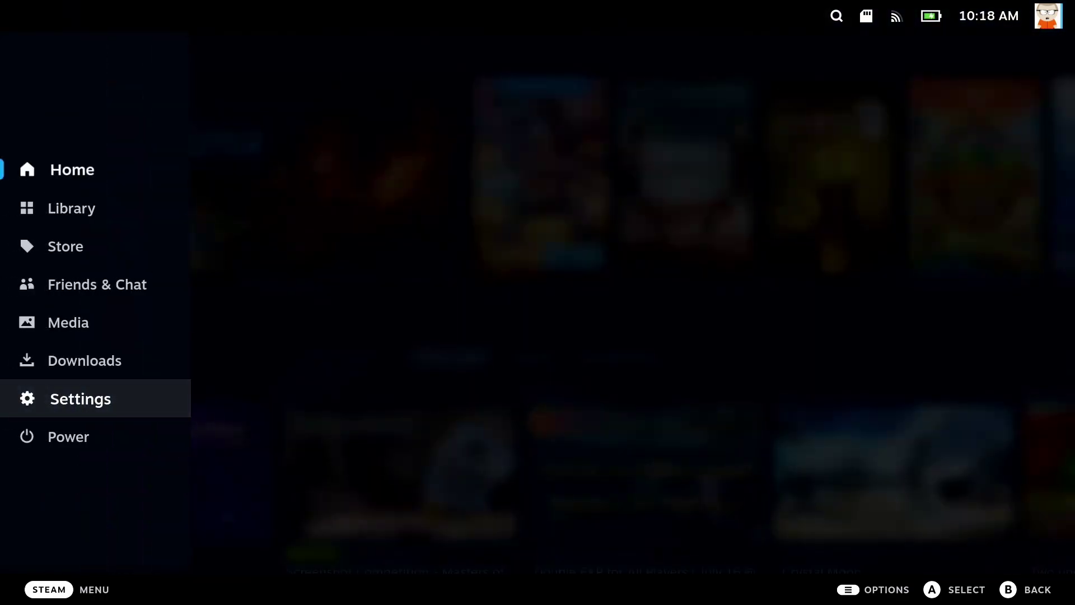
{"action": "key", "text": "Return"}
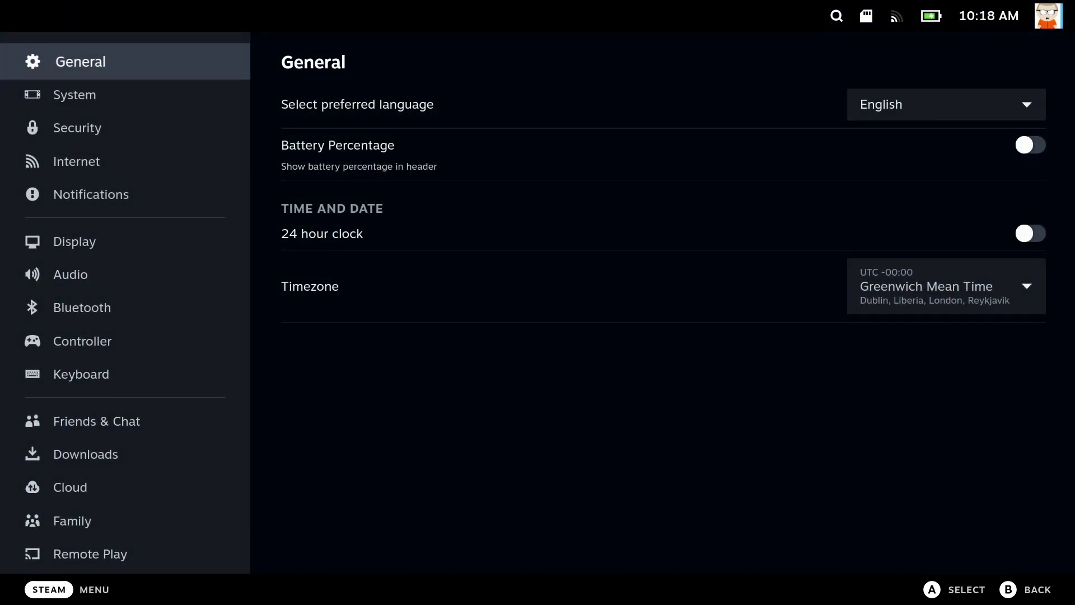
{"action": "left_click", "coordinate": [79, 94]}
{"action": "key", "text": "Right"}
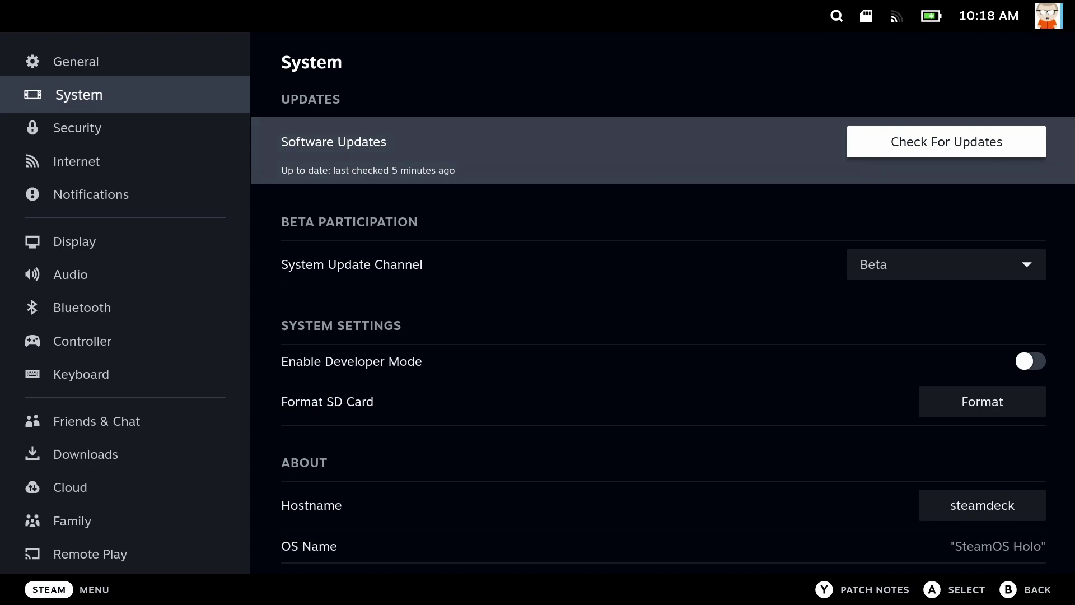
Format the inserted SD card and confirm erasing all of its data
{"action": "key", "text": "Down"}
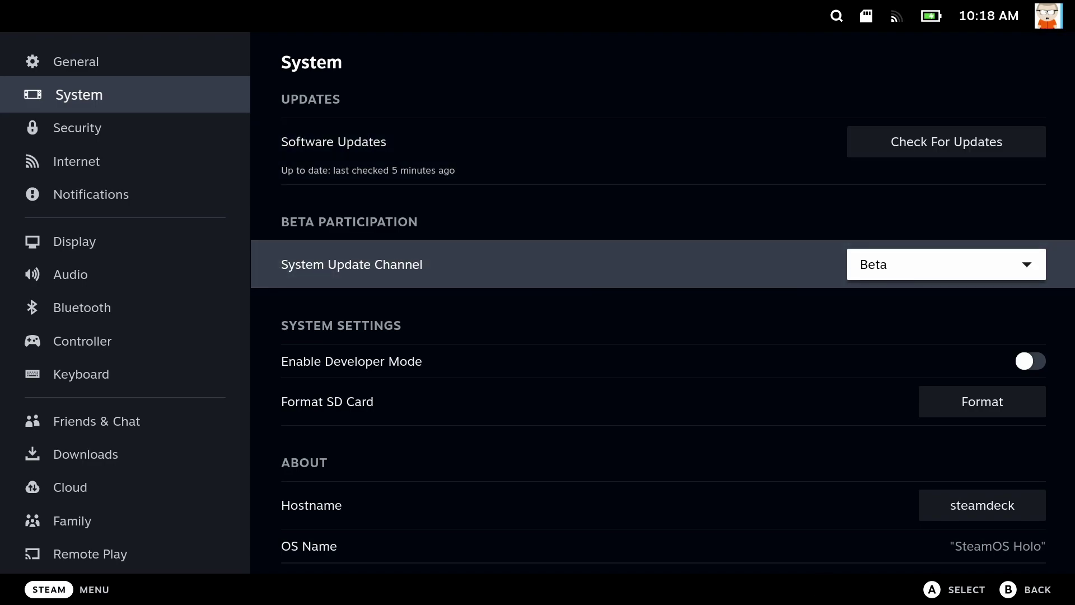
{"action": "key", "text": "Up"}
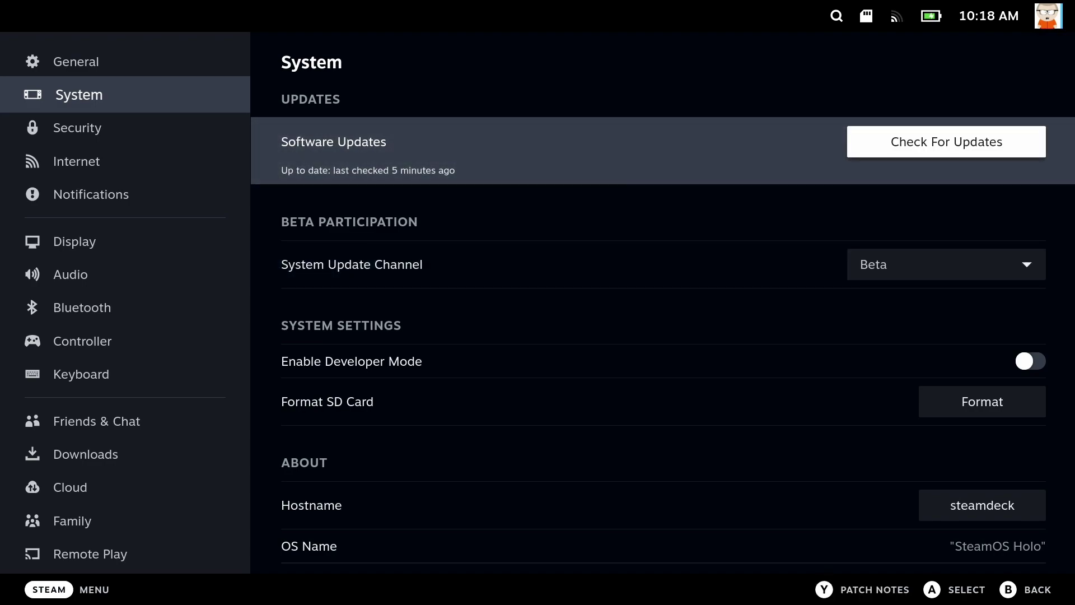
{"action": "key", "text": "Down"}
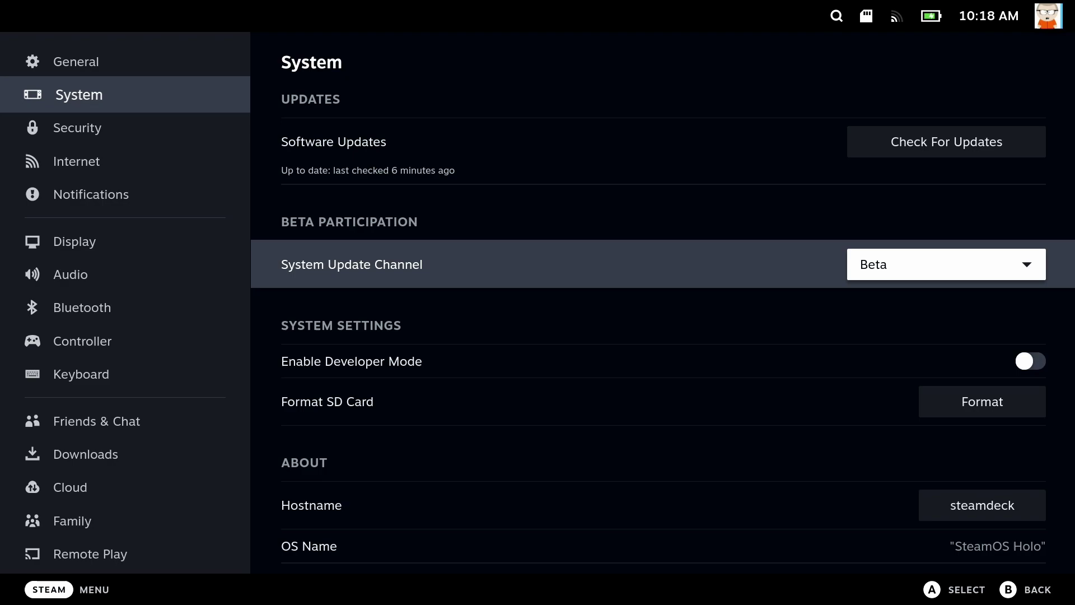
{"action": "key", "text": "Down"}
{"action": "key", "text": "Down"}
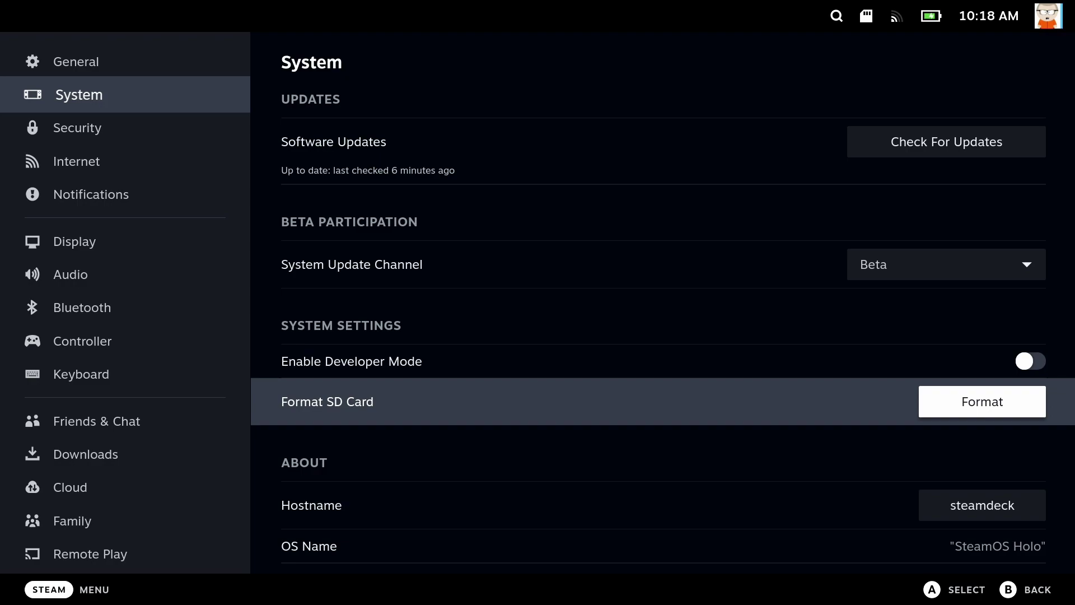
{"action": "key", "text": "Return"}
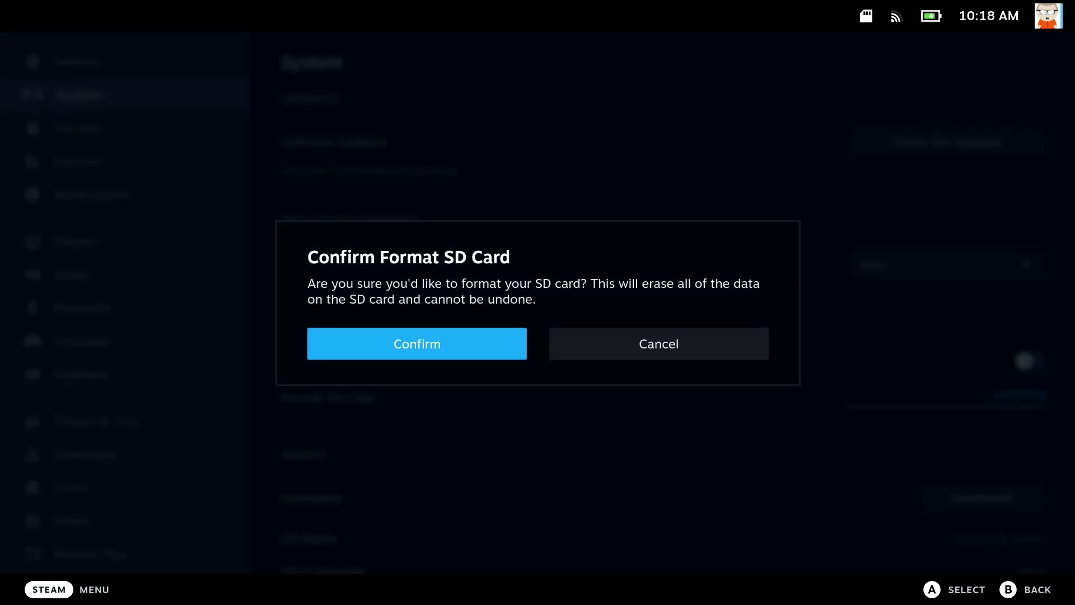
{"action": "key", "text": "Return"}
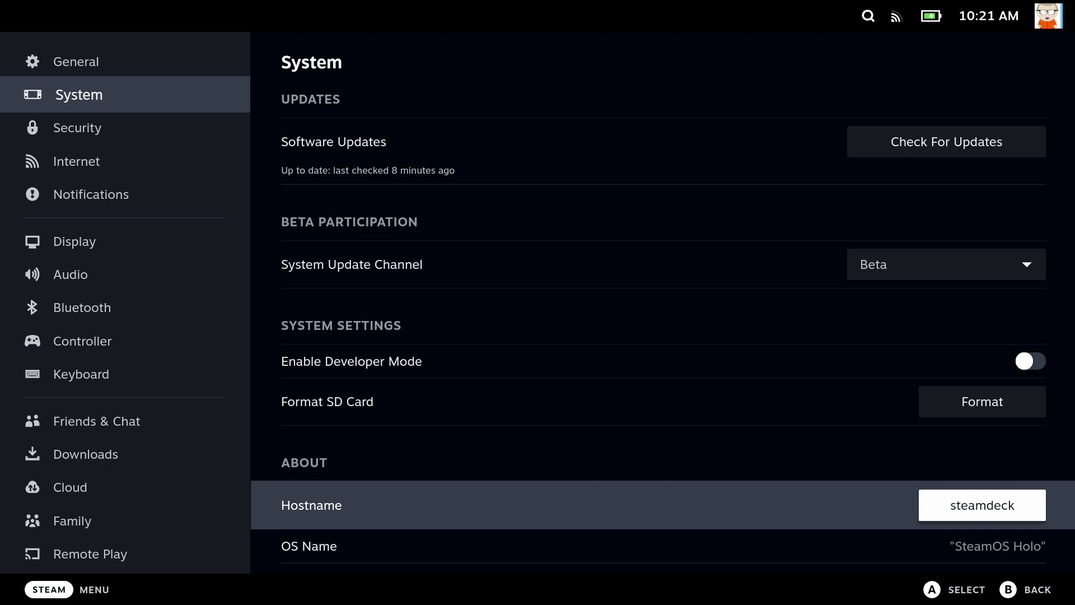
Look through the System settings from software updates down to the Steam build dates, and return to the home screen
{"action": "key", "text": "Left"}
{"action": "key", "text": "Down"}
{"action": "key", "text": "Down"}
{"action": "key", "text": "Up"}
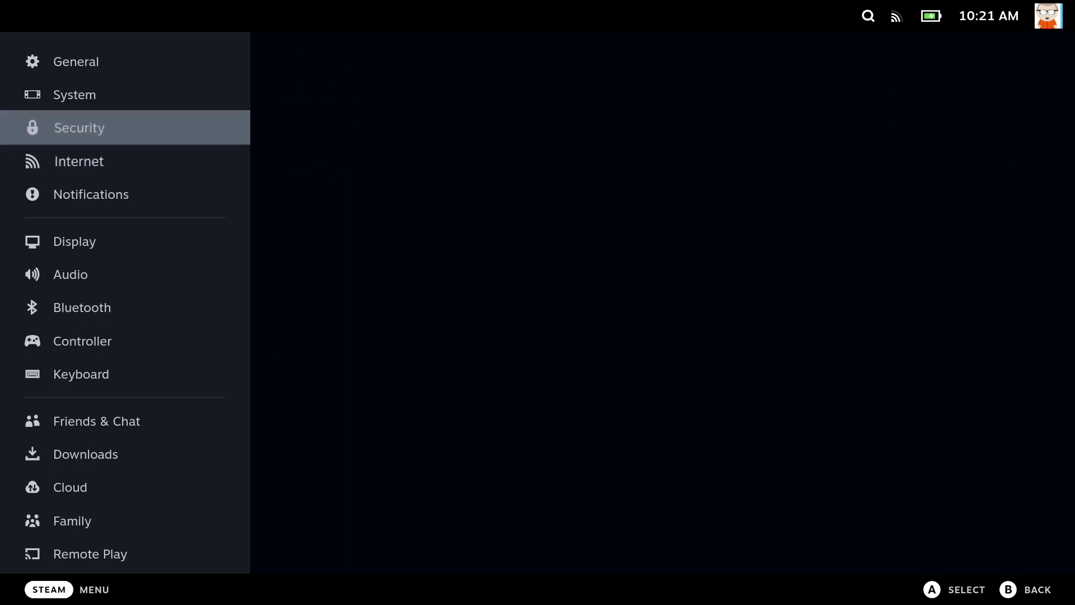
{"action": "key", "text": "Up"}
{"action": "key", "text": "Right"}
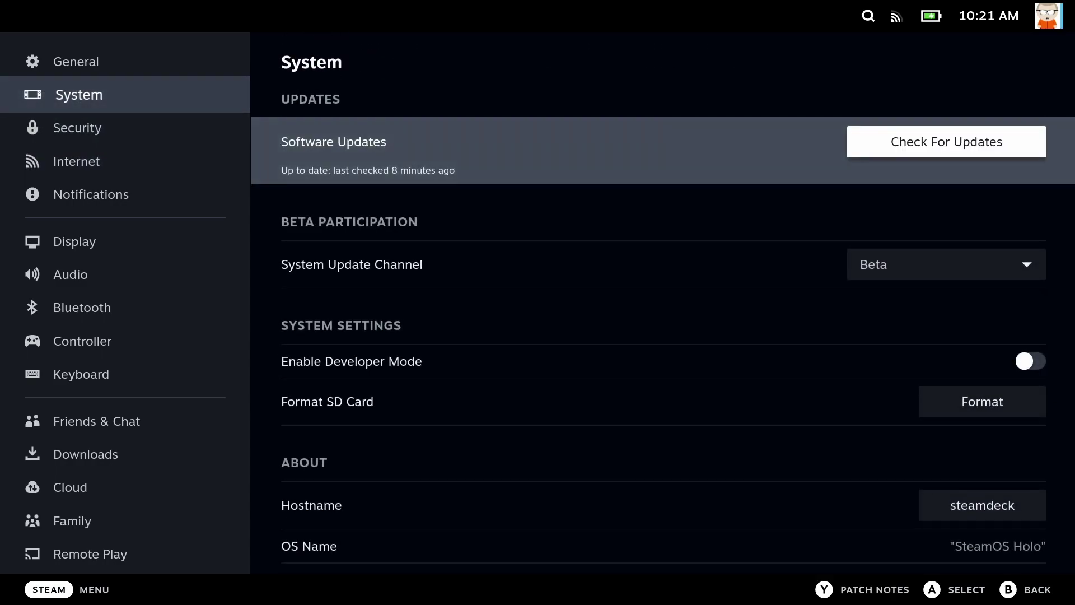
{"action": "key", "text": "Down"}
{"action": "key", "text": "Down"}
{"action": "key", "text": "Down"}
{"action": "key", "text": "Down"}
{"action": "key", "text": "Down"}
{"action": "key", "text": "Down"}
{"action": "key", "text": "Down"}
{"action": "key", "text": "Down"}
{"action": "key", "text": "Down"}
{"action": "key", "text": "Down"}
{"action": "key", "text": "Down"}
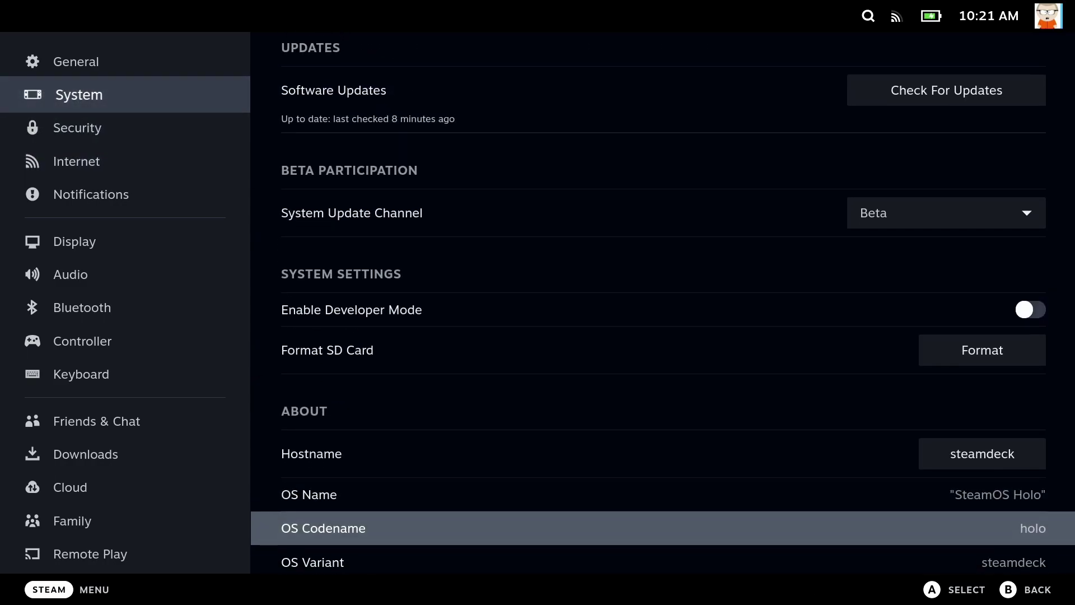
{"action": "key", "text": "Down"}
{"action": "key", "text": "Down"}
{"action": "key", "text": "Down"}
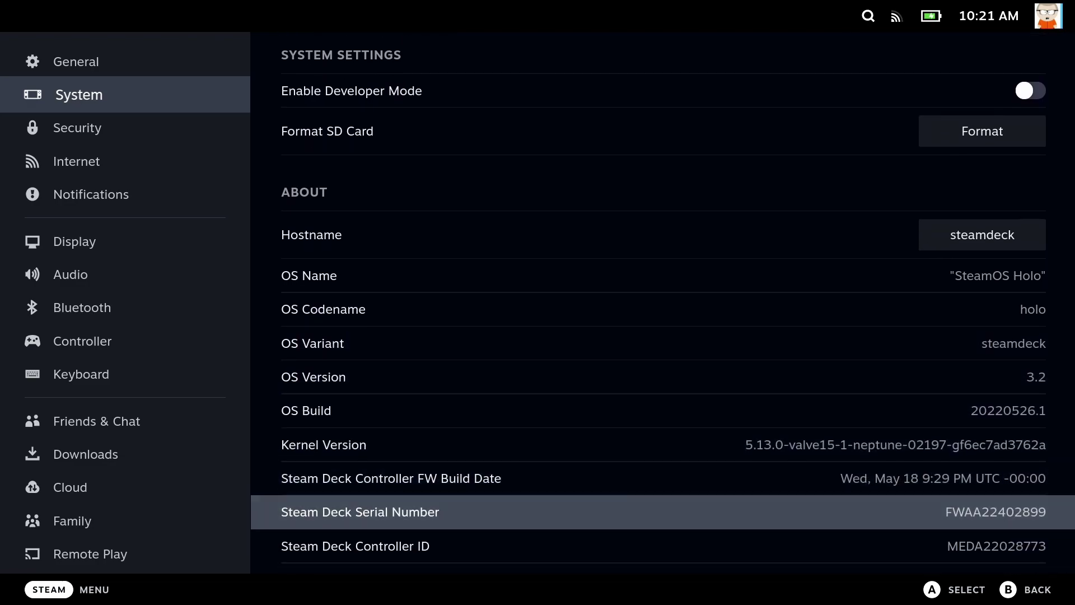
{"action": "key", "text": "Down"}
{"action": "key", "text": "Down"}
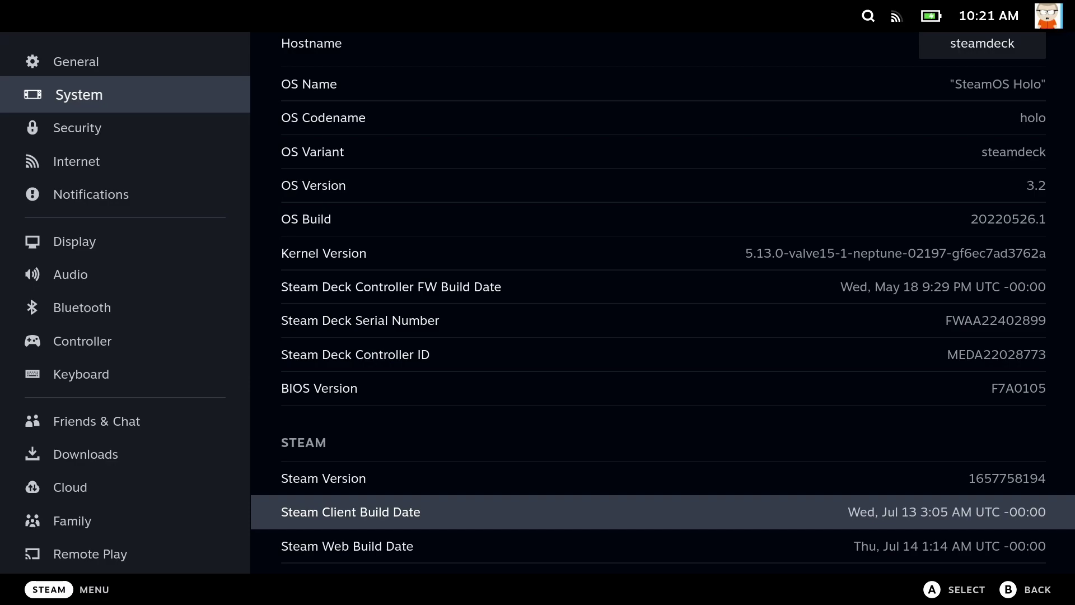
{"action": "key", "text": "Escape"}
{"action": "key", "text": "Escape"}
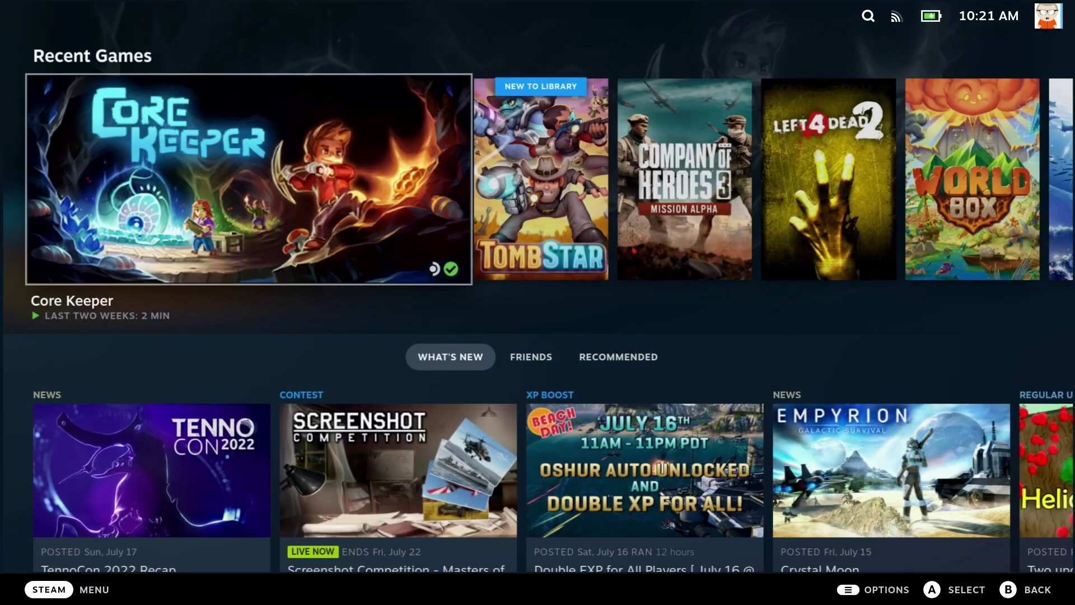
Open the Storage page of the Settings
{"action": "key", "text": "Menu"}
{"action": "key", "text": "Up"}
{"action": "key", "text": "Up"}
{"action": "key", "text": "Up"}
{"action": "key", "text": "Up"}
{"action": "key", "text": "Up"}
{"action": "key", "text": "Up"}
{"action": "key", "text": "Up"}
{"action": "key", "text": "Up"}
{"action": "key", "text": "Up"}
{"action": "key", "text": "Up"}
{"action": "key", "text": "Up"}
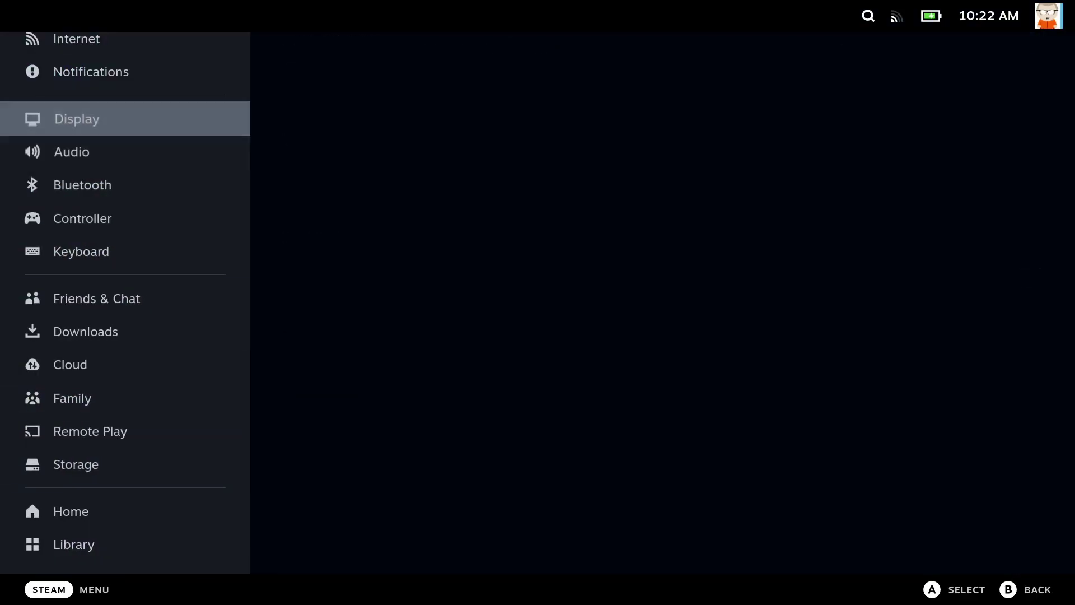
{"action": "key", "text": "Up"}
{"action": "key", "text": "Up"}
{"action": "key", "text": "Up"}
{"action": "key", "text": "Up"}
{"action": "key", "text": "Up"}
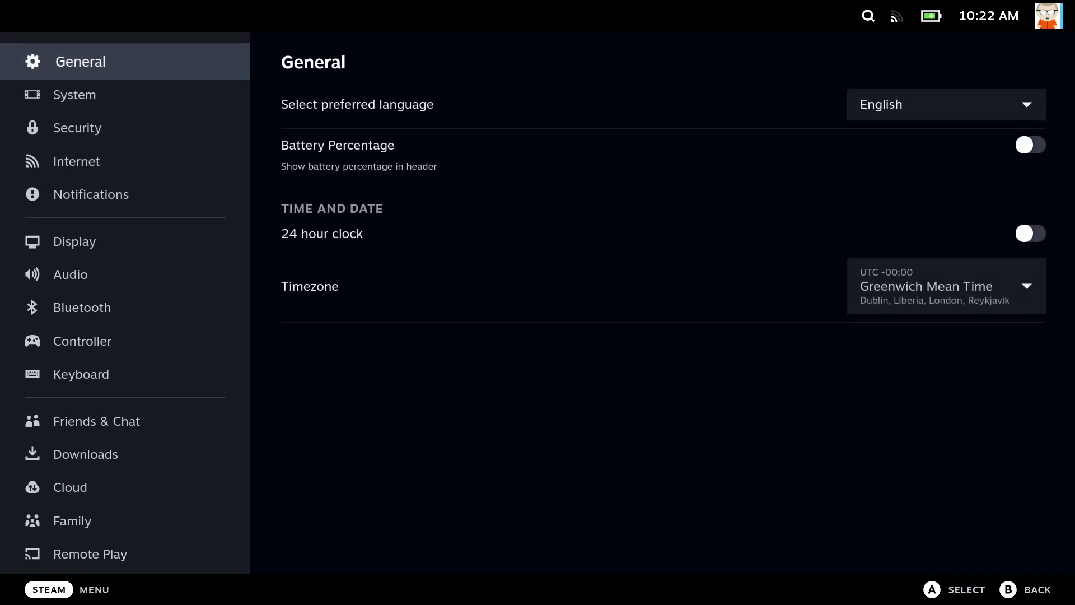
{"action": "key", "text": "Down"}
{"action": "key", "text": "Down"}
{"action": "key", "text": "Down"}
{"action": "key", "text": "Down"}
{"action": "key", "text": "Down"}
{"action": "key", "text": "Down"}
{"action": "key", "text": "Down"}
{"action": "key", "text": "Down"}
{"action": "key", "text": "Down"}
{"action": "key", "text": "Down"}
{"action": "key", "text": "Down"}
{"action": "key", "text": "Down"}
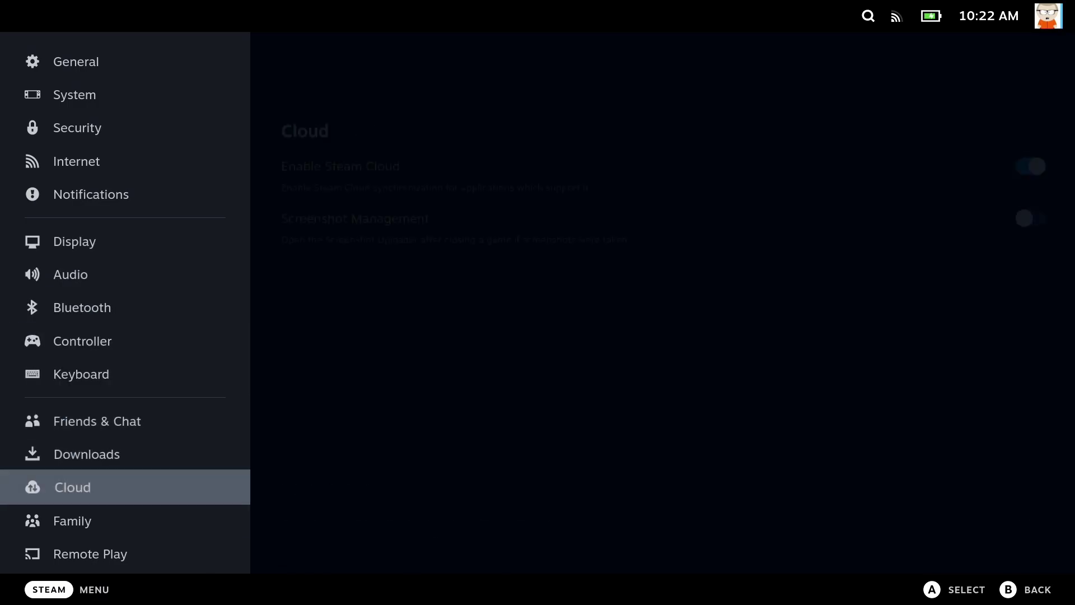
{"action": "key", "text": "Down"}
{"action": "key", "text": "Down"}
{"action": "key", "text": "Down"}
{"action": "key", "text": "Down"}
{"action": "key", "text": "Up"}
Compare the free space and installed games on the Internal Drive and the MicroSD Card
{"action": "key", "text": "Right"}
{"action": "key", "text": "Up"}
{"action": "key", "text": "Up"}
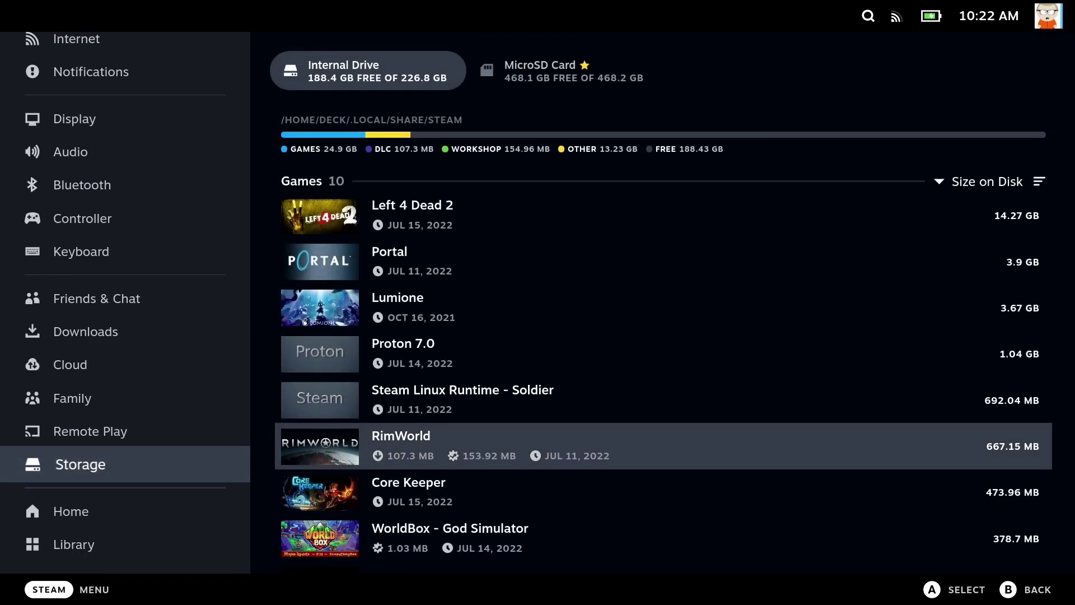
{"action": "key", "text": "Up"}
{"action": "key", "text": "Right"}
{"action": "key", "text": "Left"}
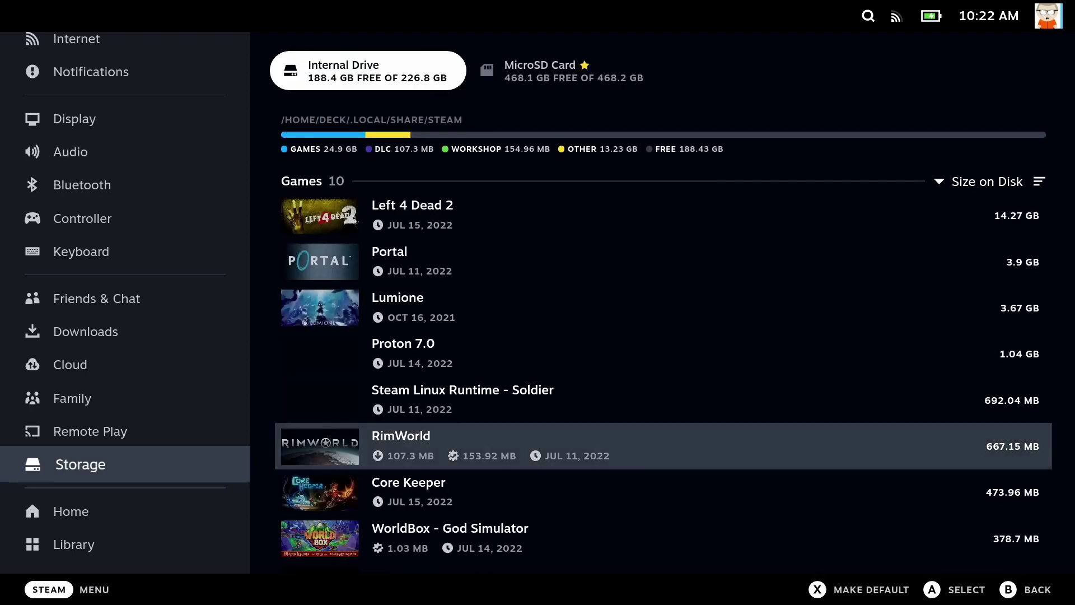
{"action": "key", "text": "Right"}
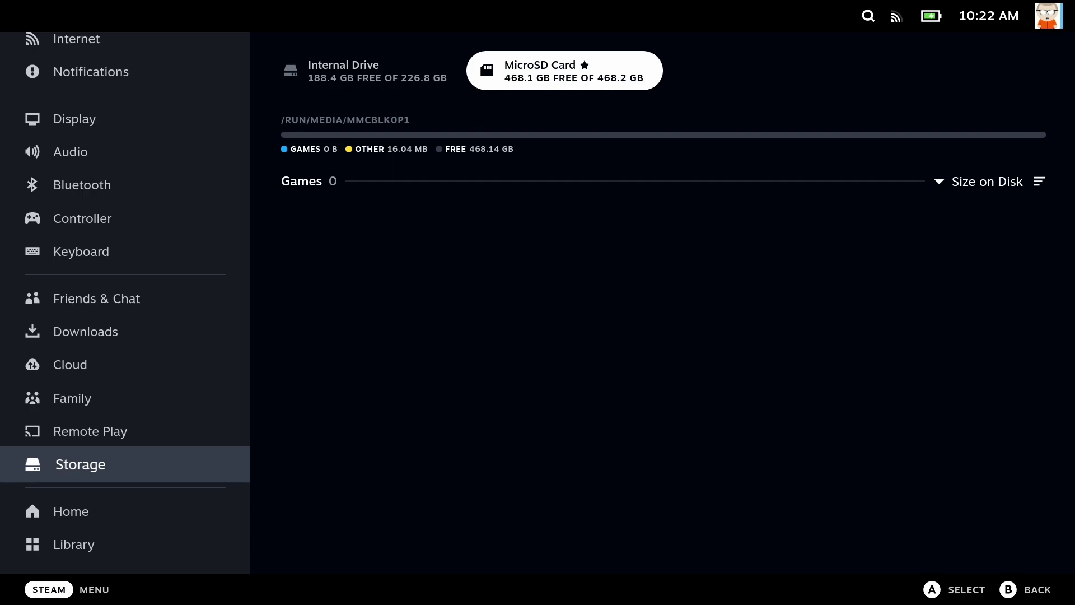
{"action": "key", "text": "Left"}
{"action": "key", "text": "Right"}
{"action": "key", "text": "Left"}
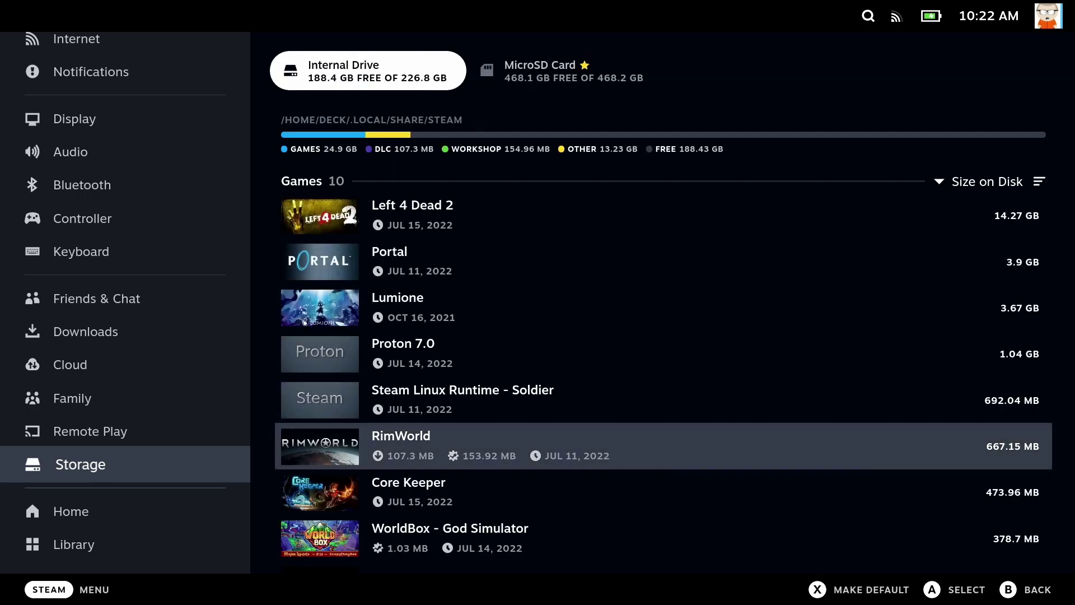